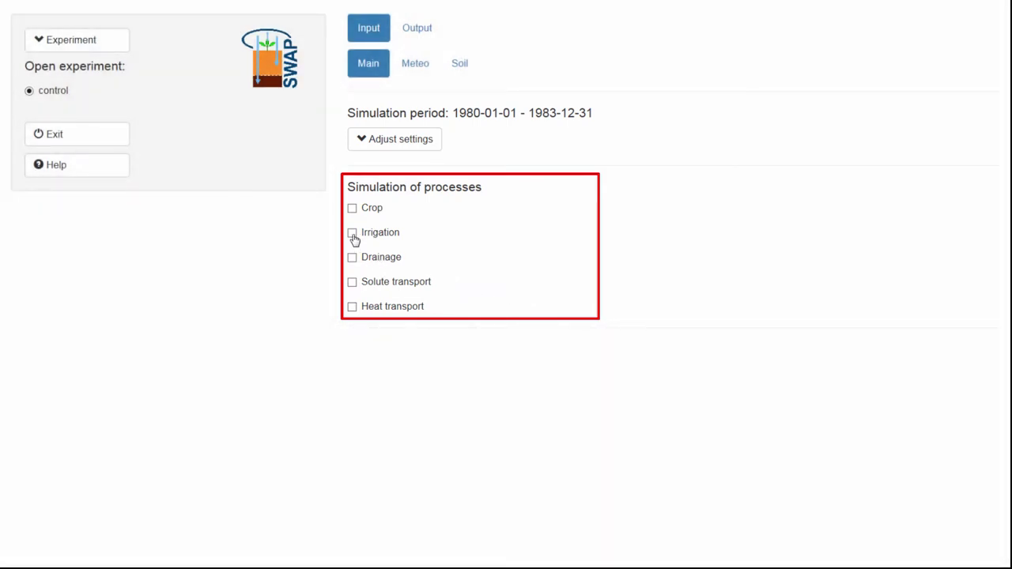
Switch simulation of the Irrigation process on and back off.
click(353, 234)
click(352, 235)
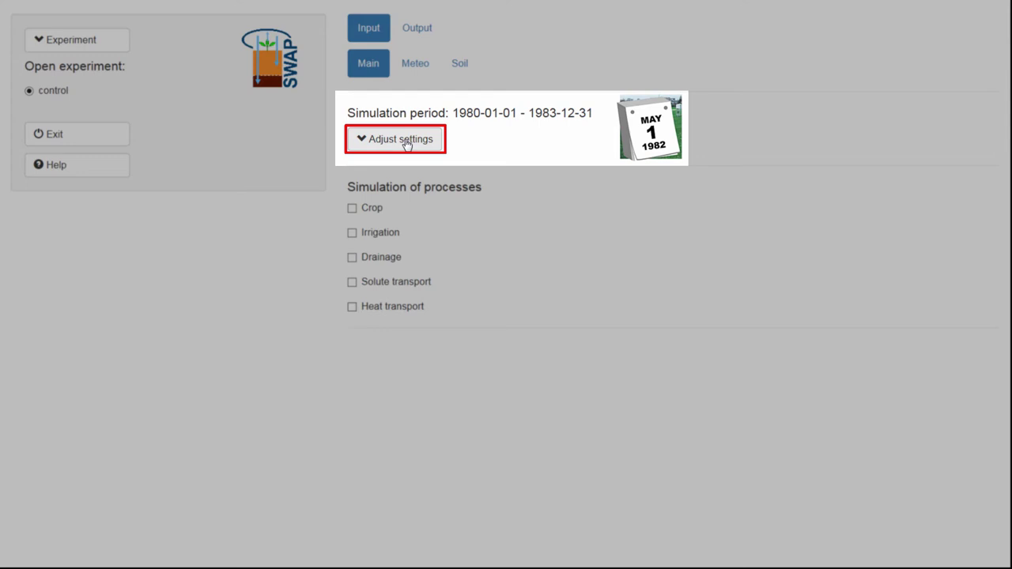
Set the beginning of the simulation period to 1982-01-01.
click(401, 140)
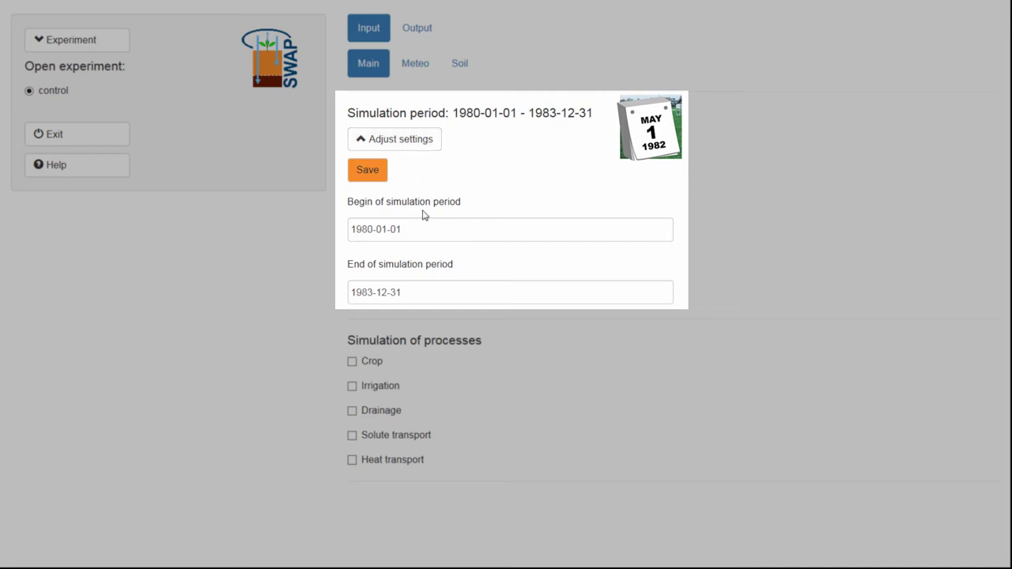
click(417, 229)
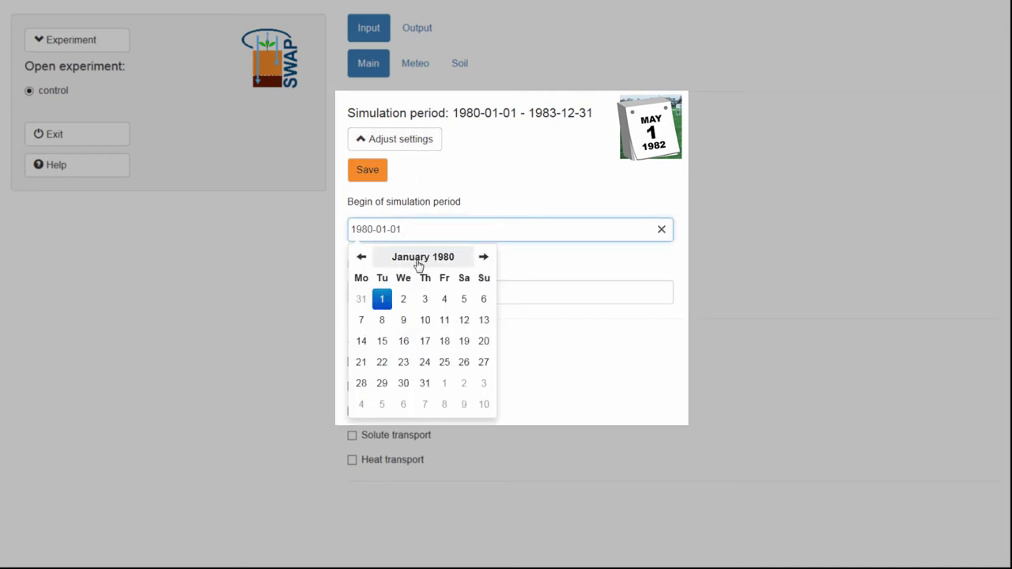
click(418, 261)
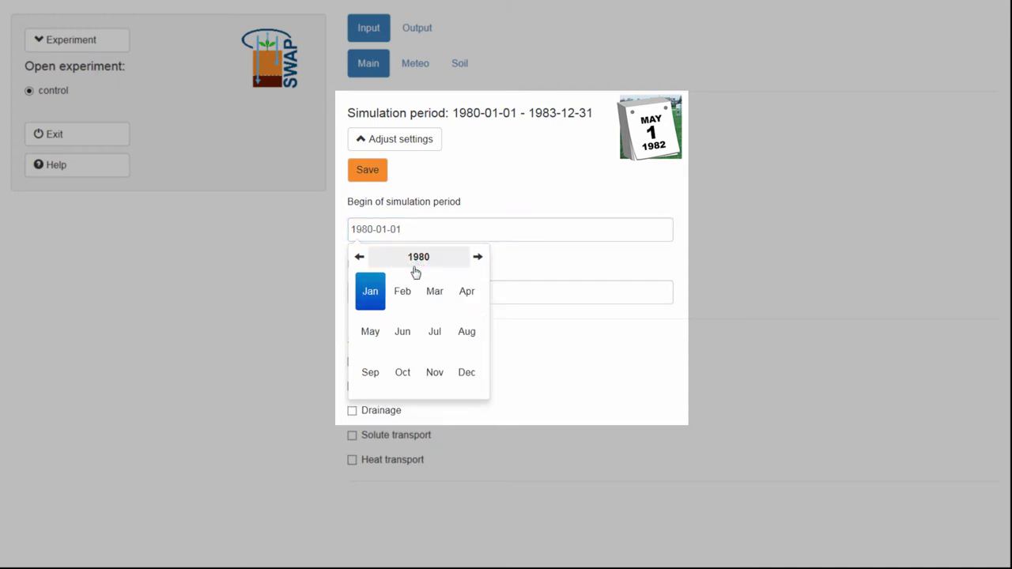
click(418, 258)
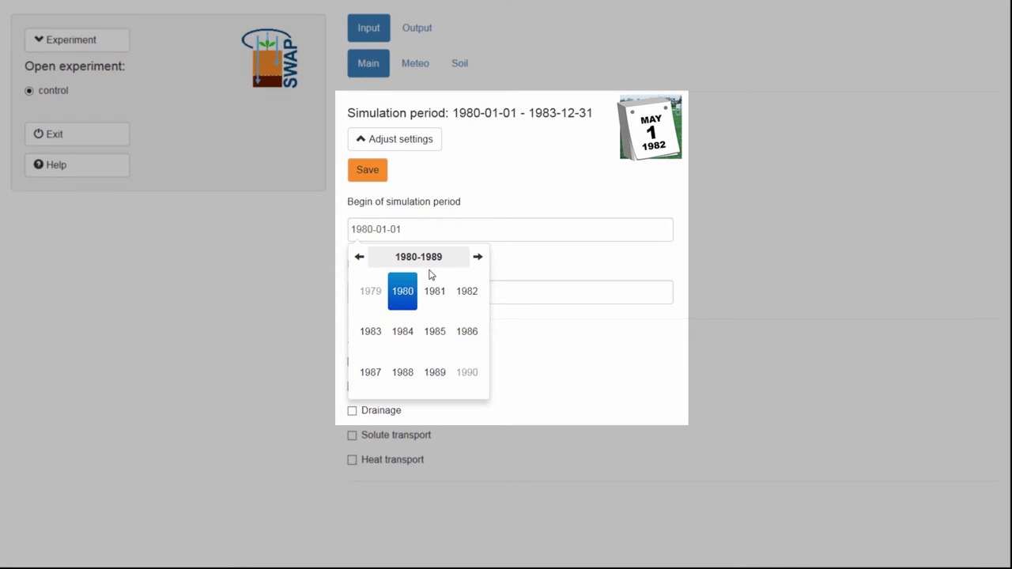
click(467, 293)
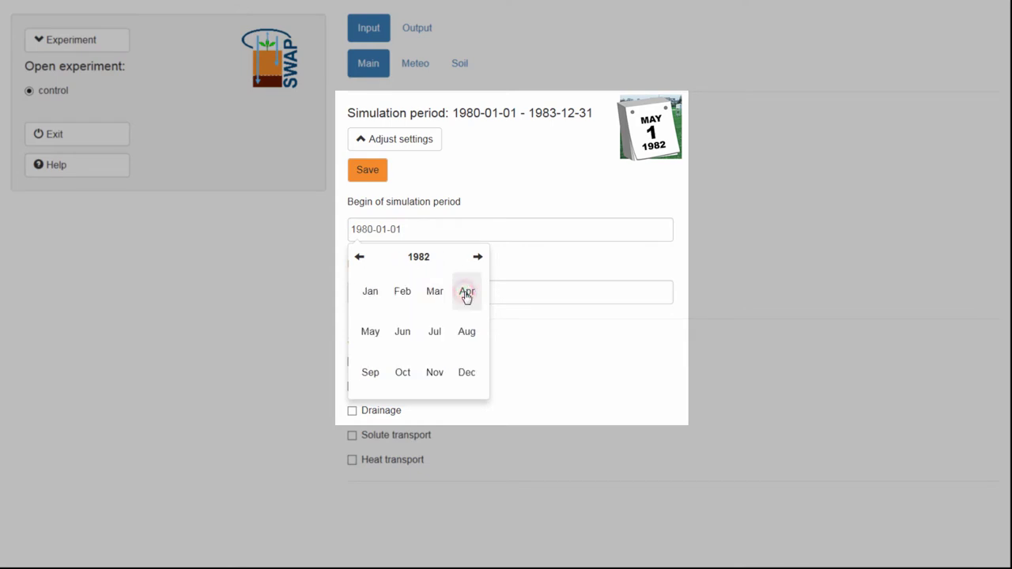
click(373, 293)
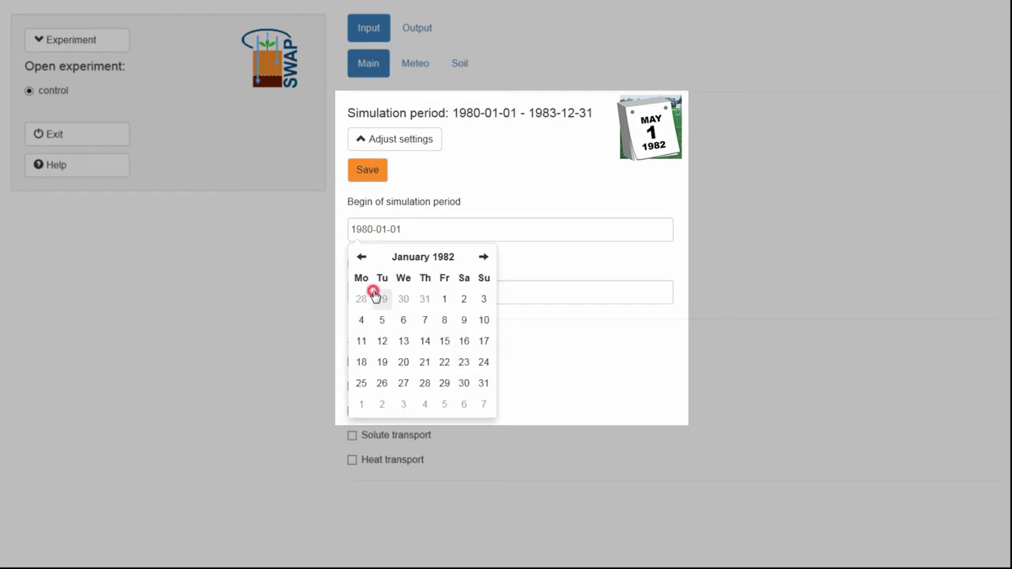
click(444, 303)
click(522, 264)
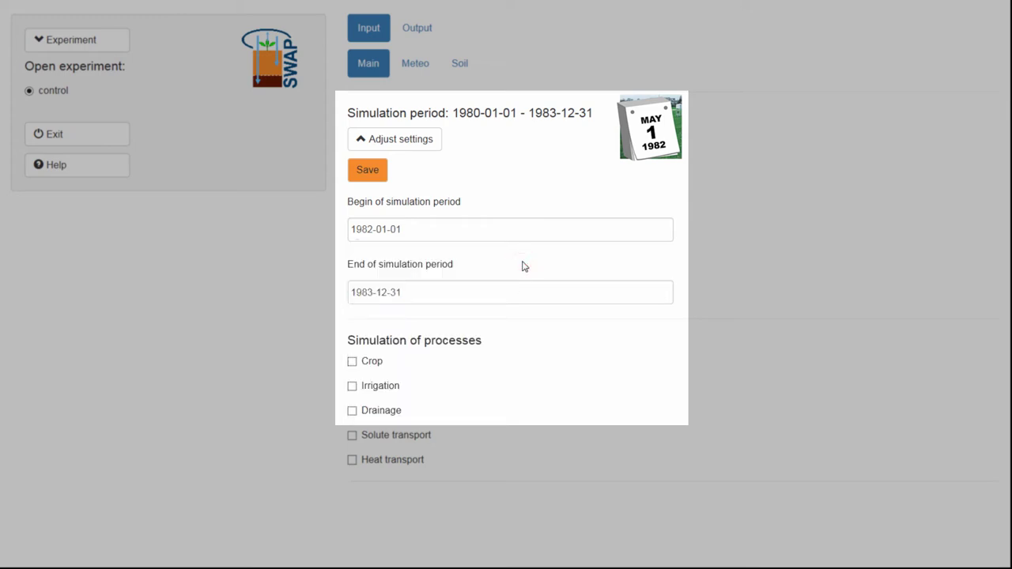
Set the end of the simulation period to 1982-12-31 and save the simulation period settings.
click(481, 295)
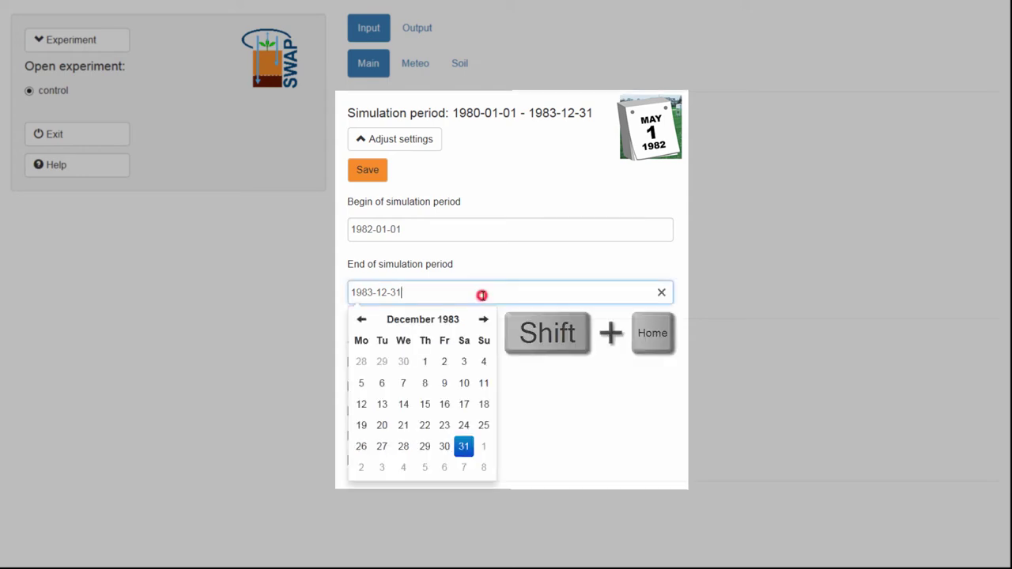
key(shift+Home)
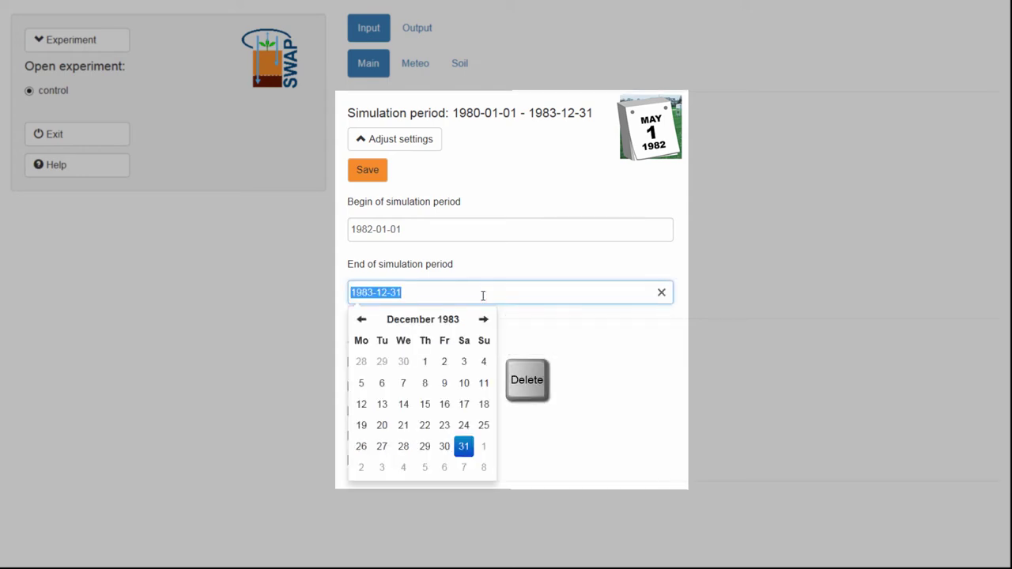
key(Delete)
text(1982-1)
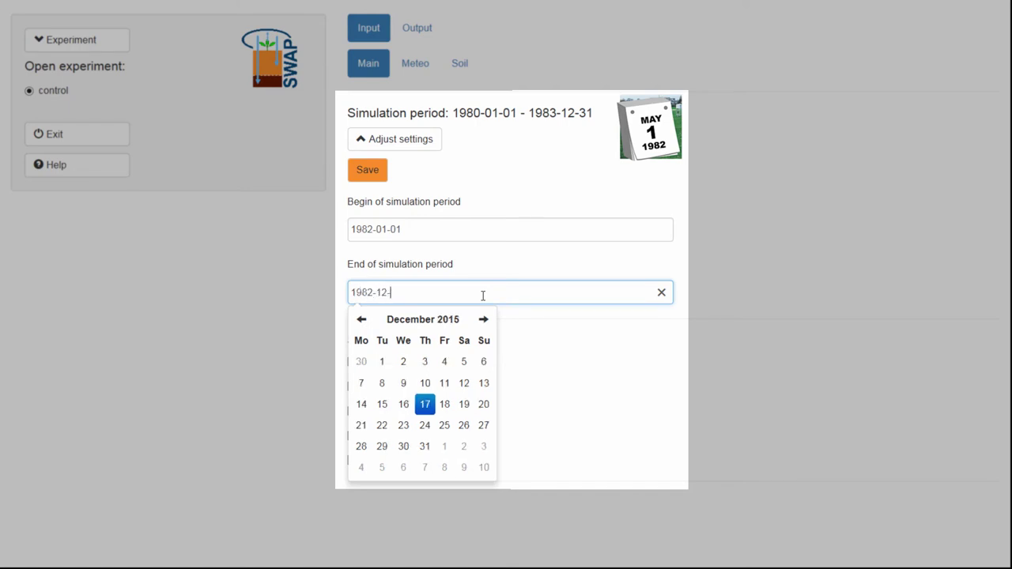
text(31)
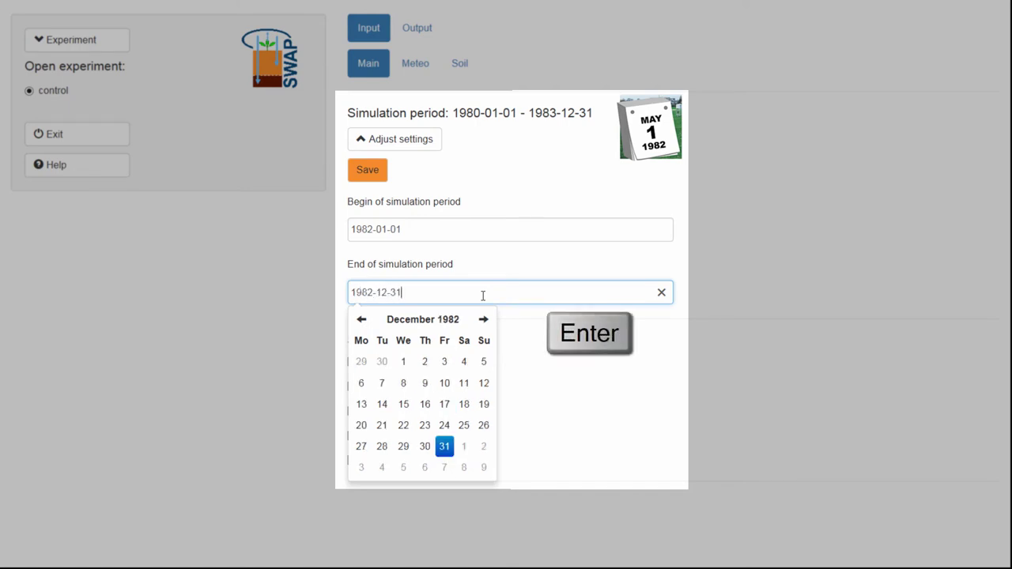
key(Return)
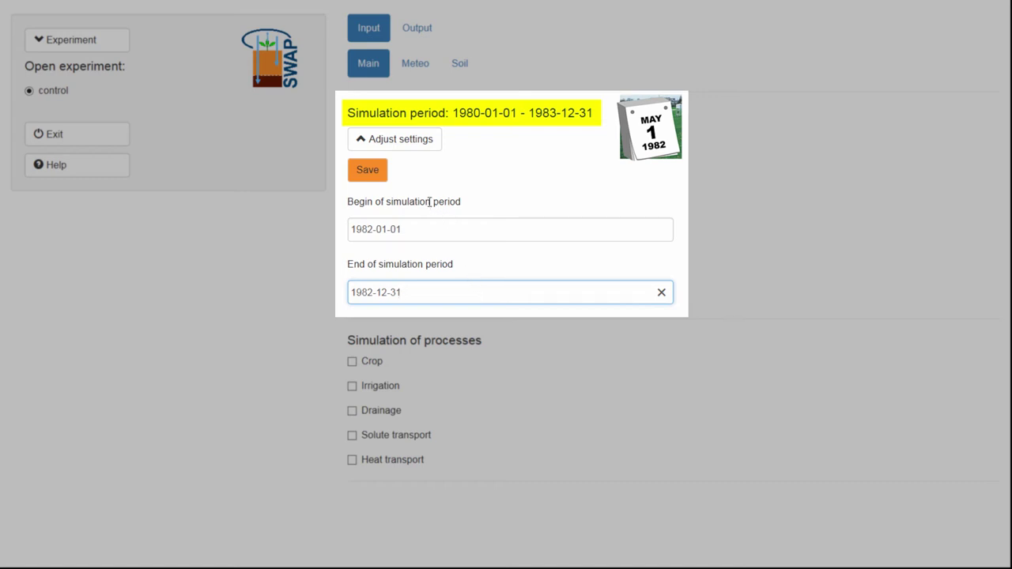
click(370, 175)
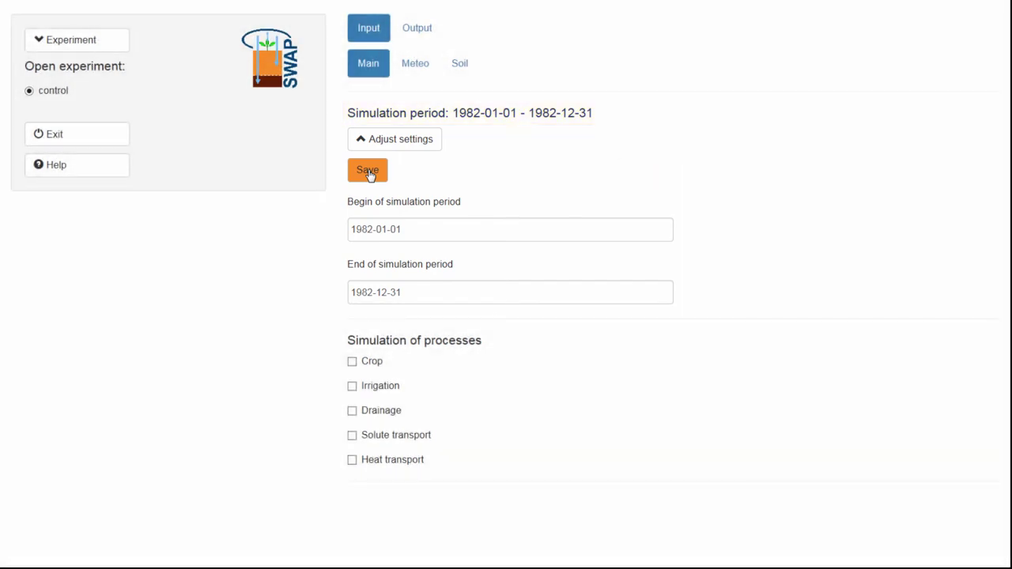
click(370, 175)
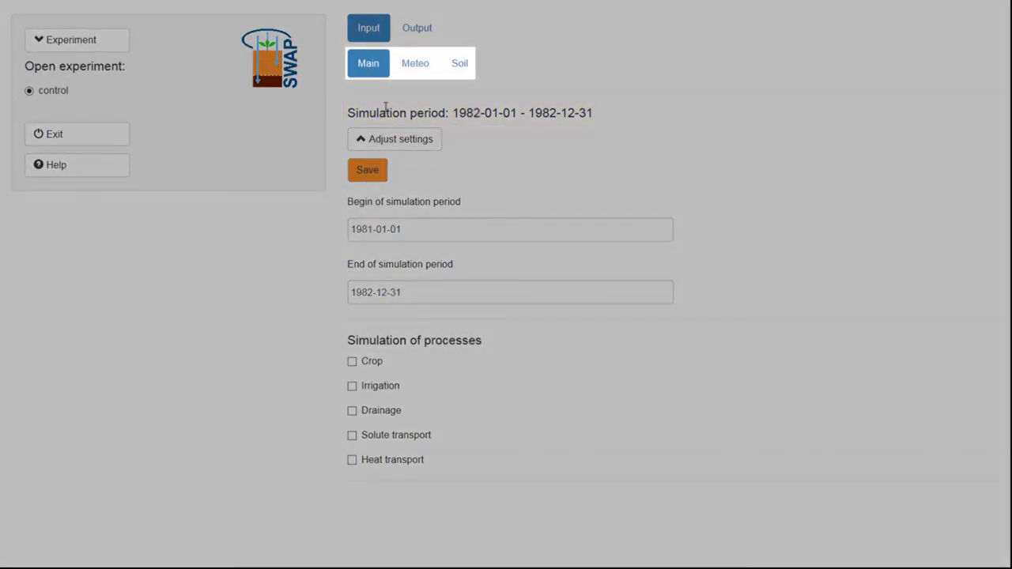
Choose De Bilt as the meteostation in the meteorological input.
click(415, 68)
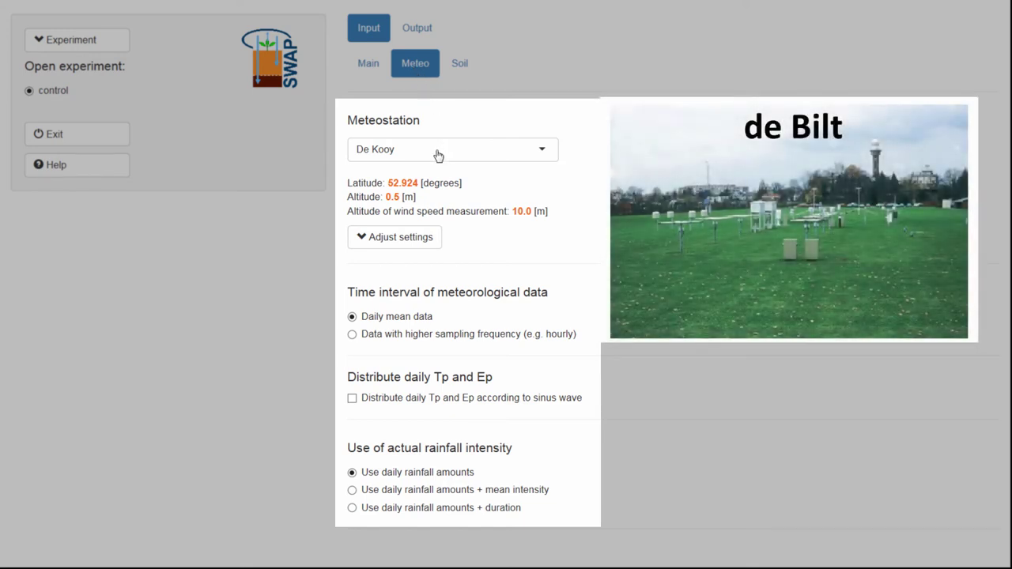
click(438, 157)
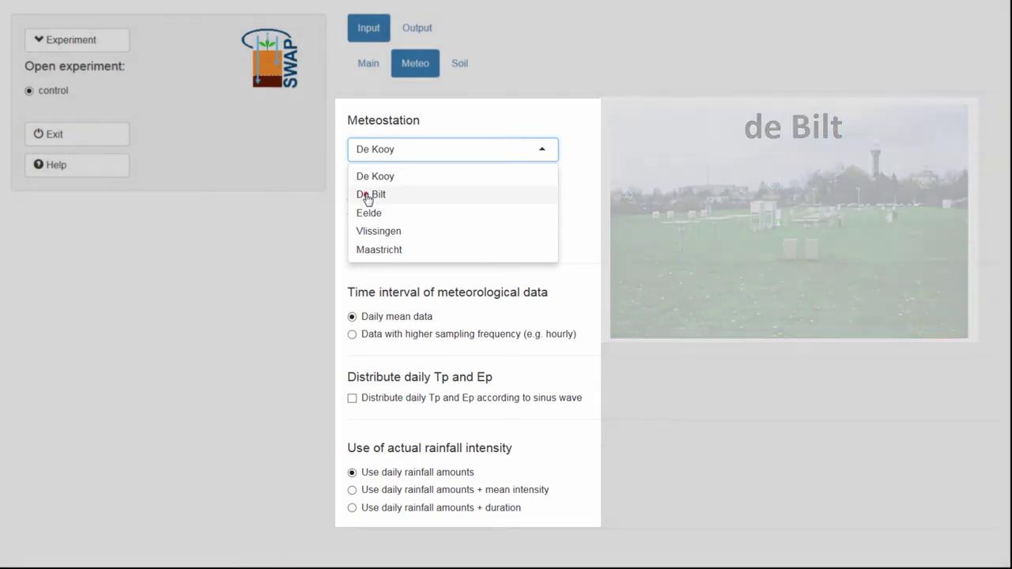
click(367, 195)
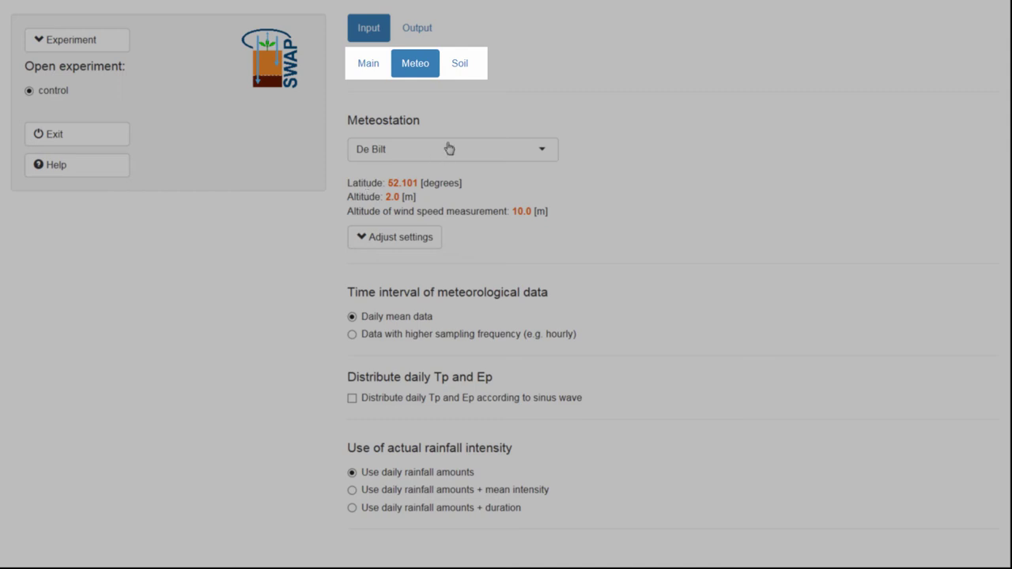
Open the soil input and view the available soil topics, keeping Initial soil moisture condition selected.
click(461, 64)
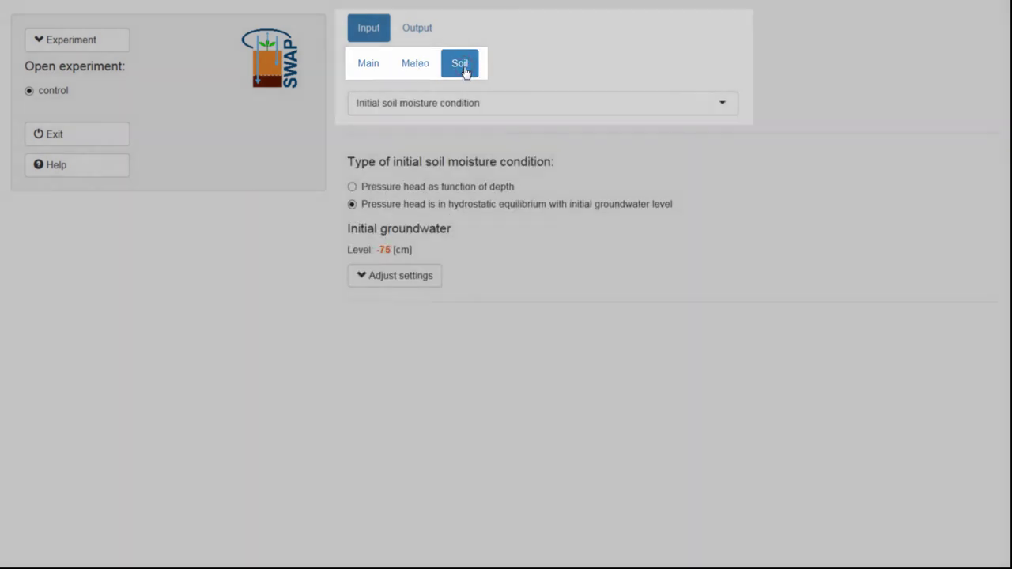
click(461, 107)
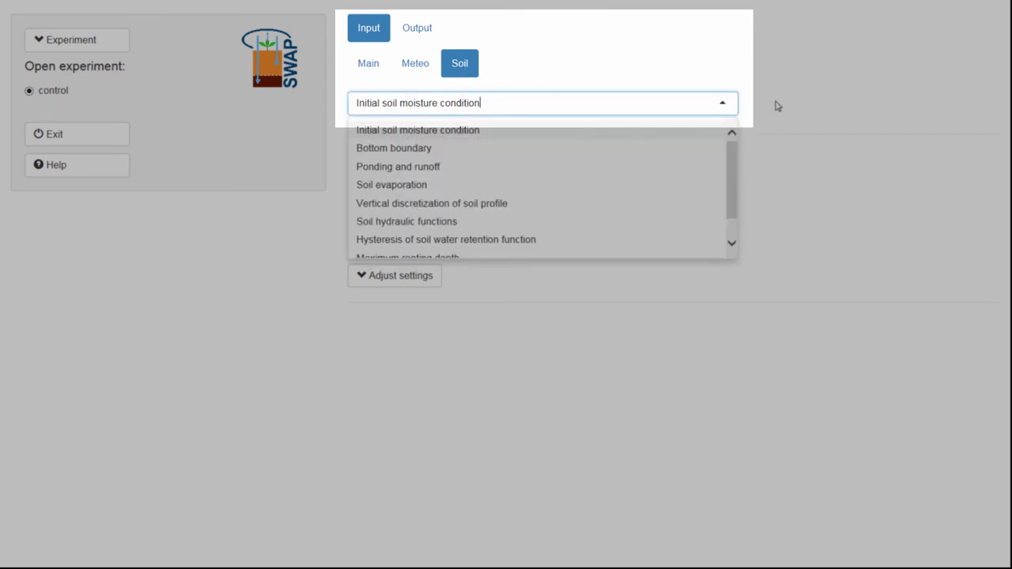
click(779, 99)
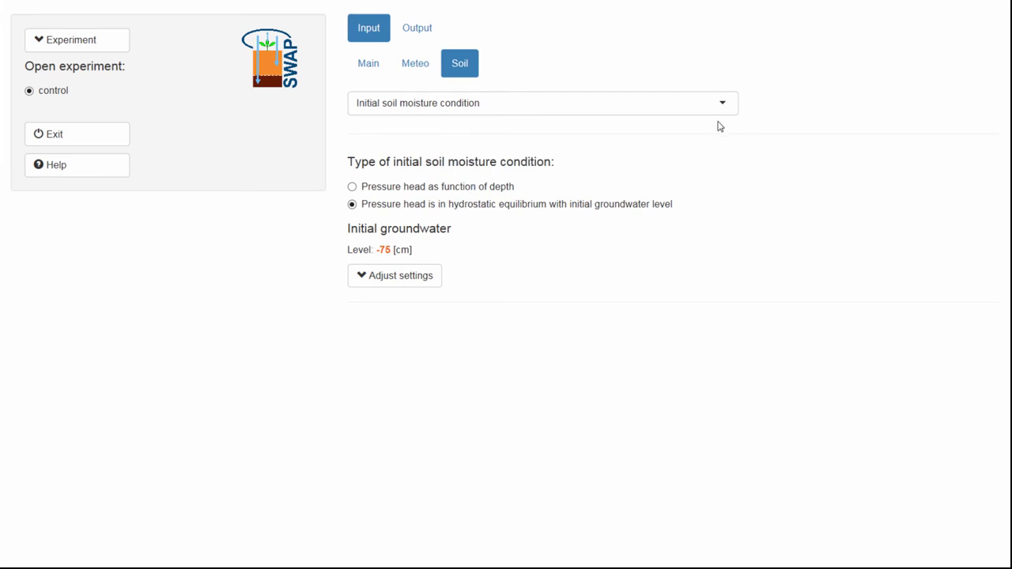
Clone the control experiment under the name "groundwater 150cm".
click(119, 45)
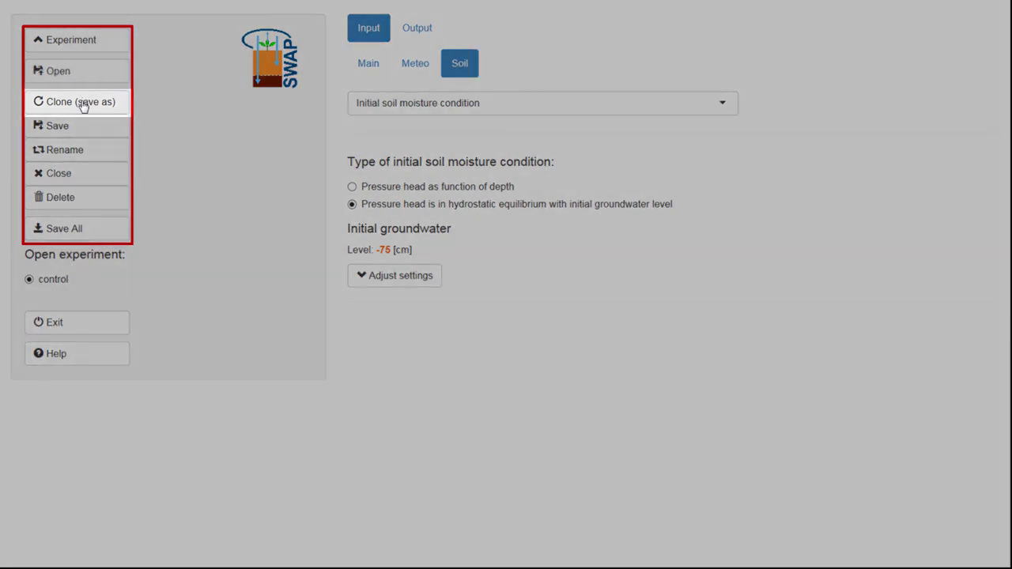
click(82, 107)
click(94, 261)
key(ctrl+a)
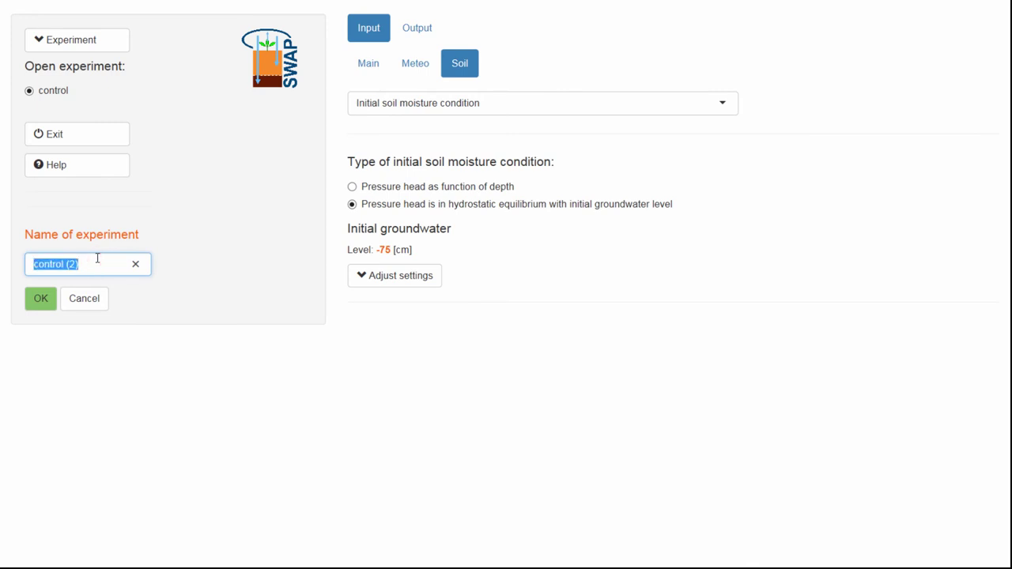
text(groundwater 150cm)
click(47, 300)
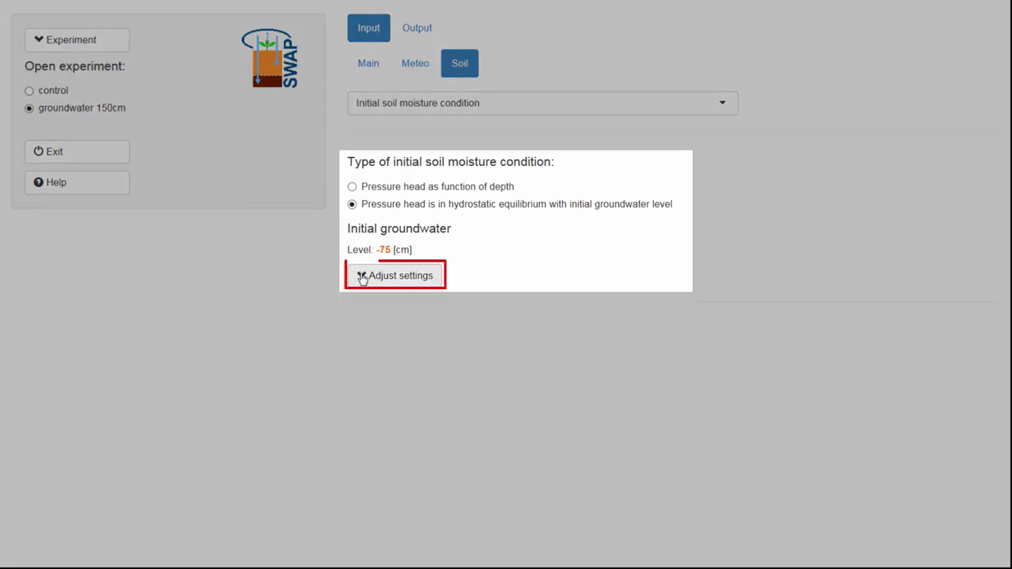
Set the initial groundwater level of the cloned experiment to -150 cm, save the setting, and save all experiments.
click(361, 276)
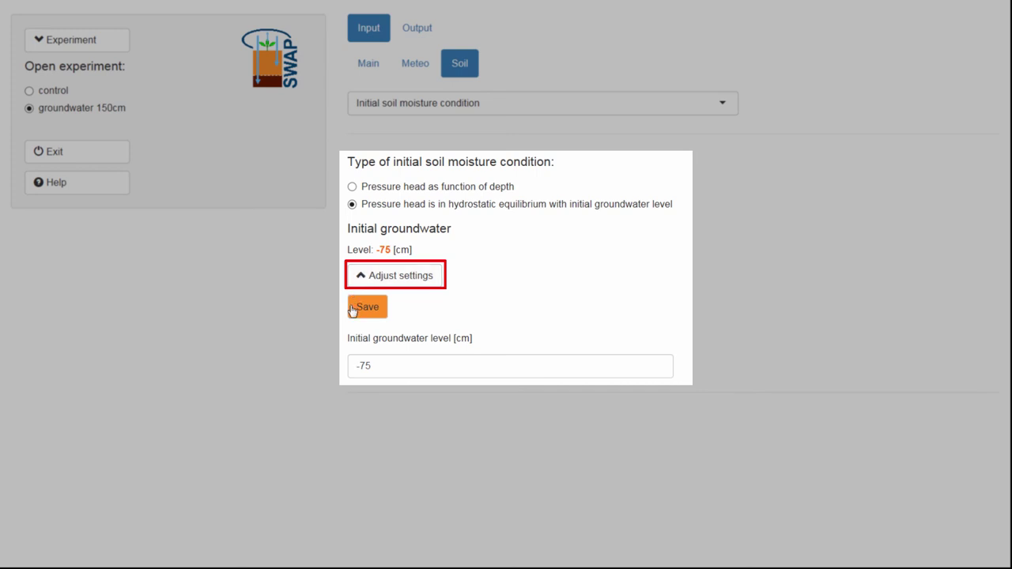
click(362, 366)
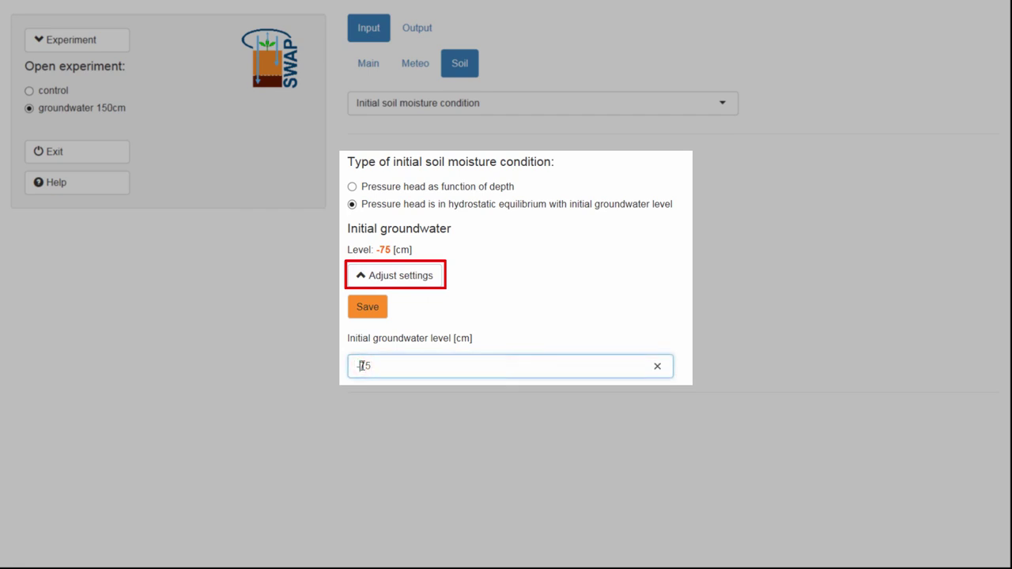
double_click(362, 365)
text(150)
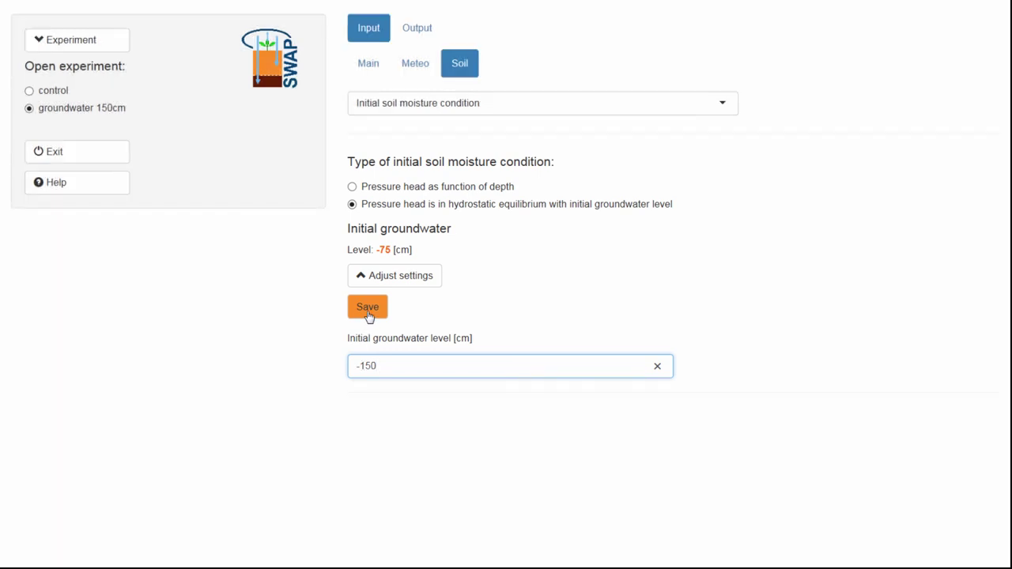
click(367, 312)
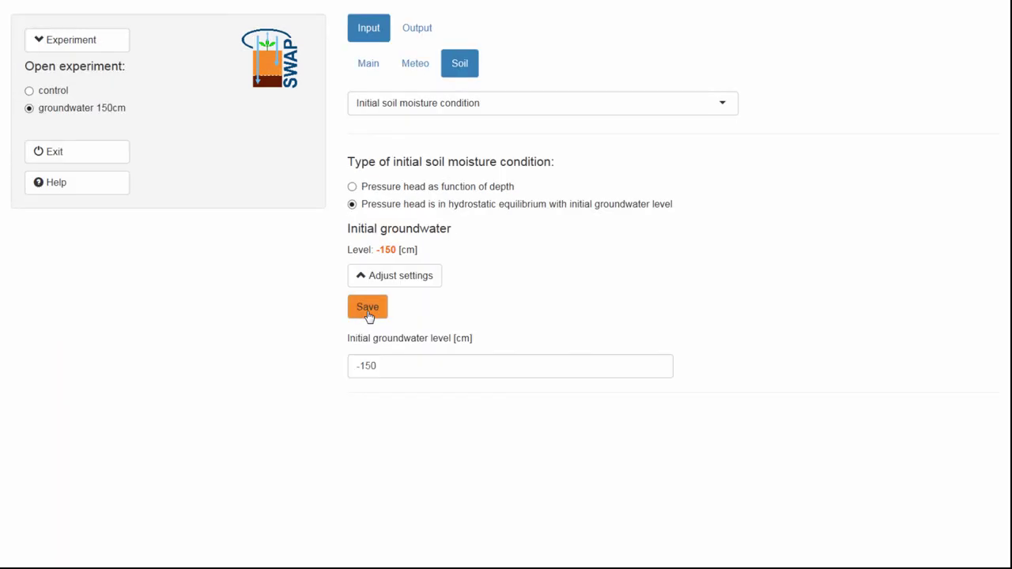
click(100, 44)
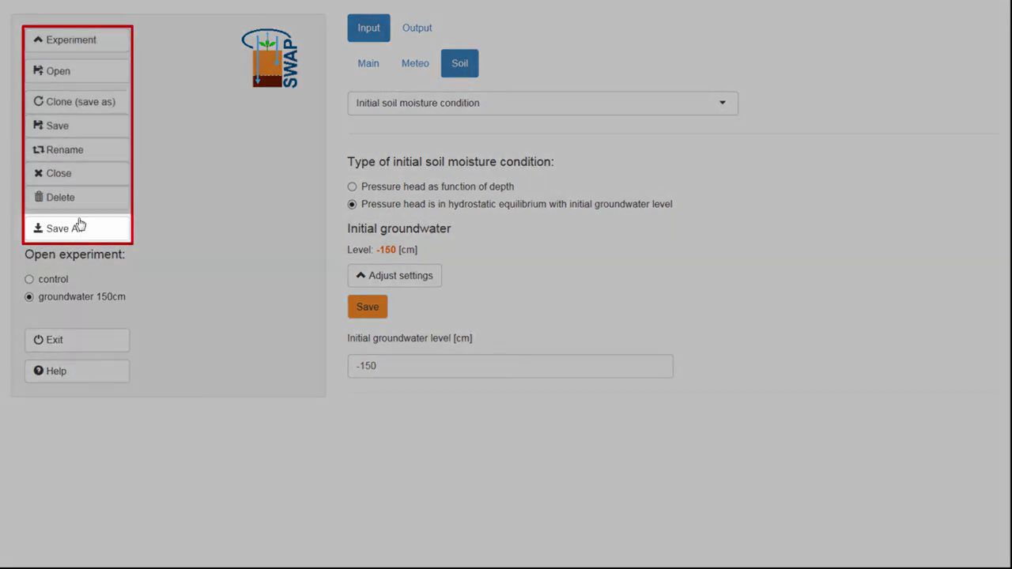
click(79, 227)
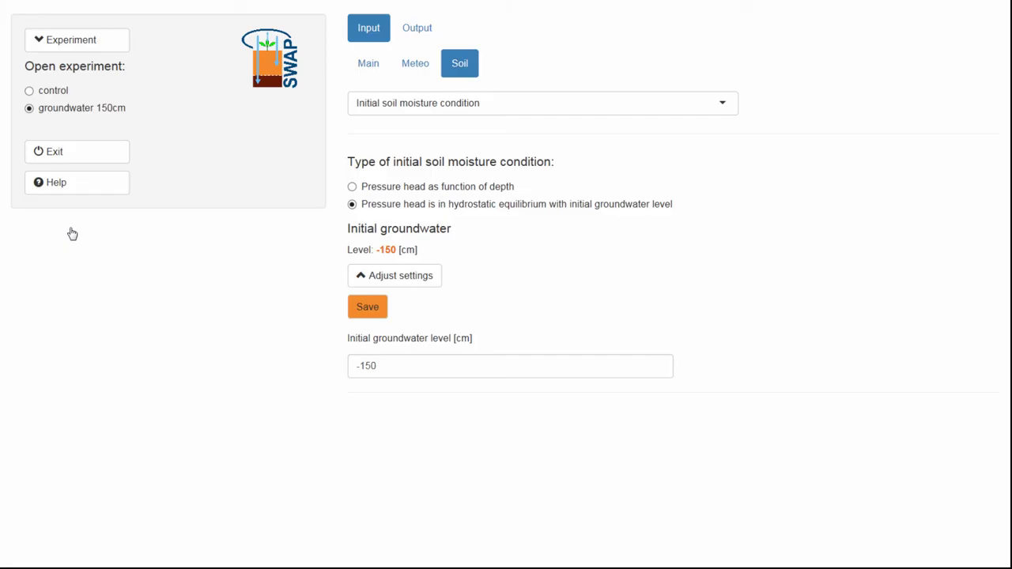